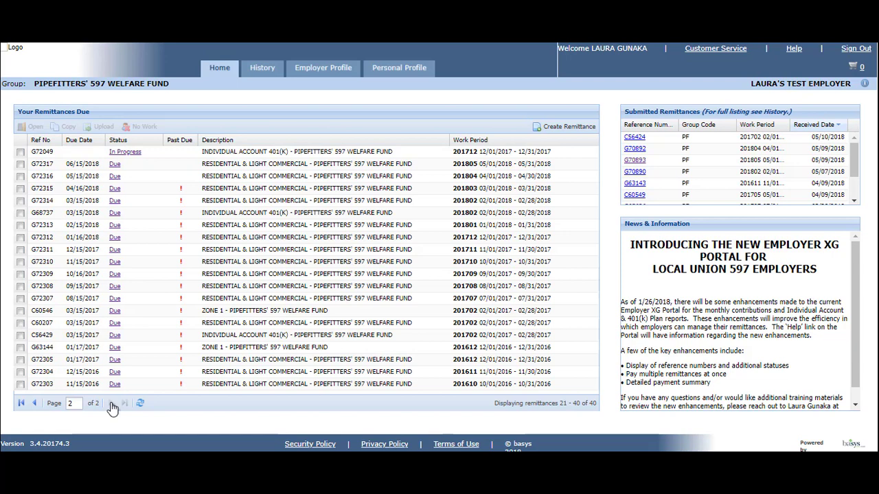
Step: Copy the 201711 Individual Account 401(k) remittance into the due 201702 Individual Account 401(k) remittance
left_click(20, 336)
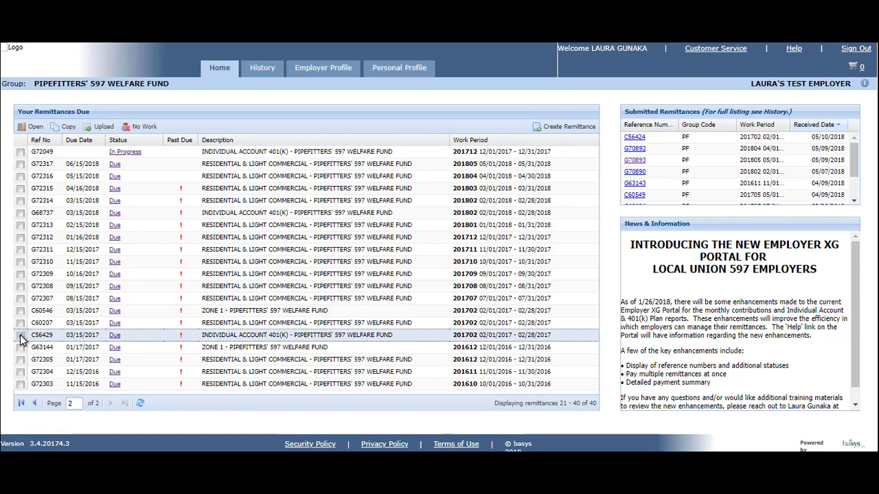
left_click(66, 130)
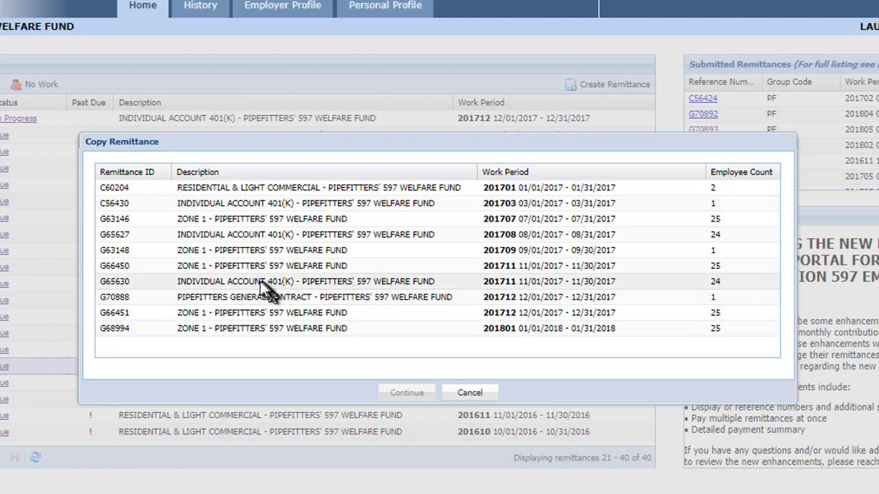
left_click(199, 278)
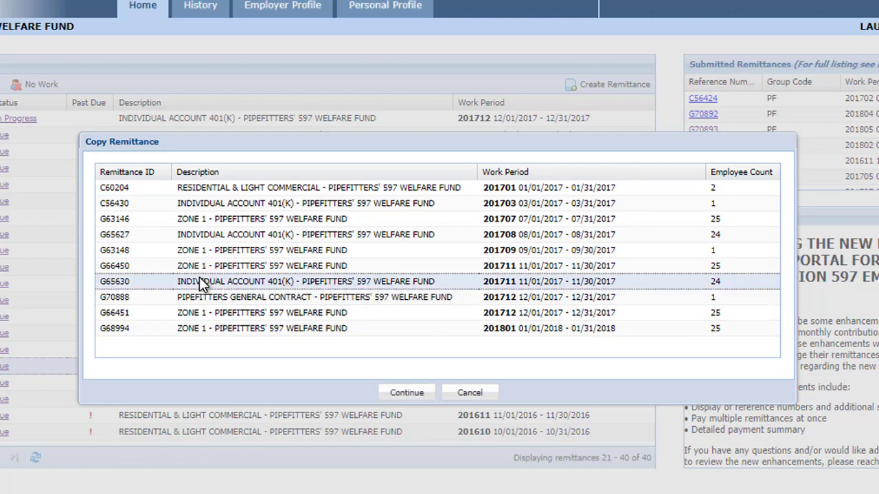
left_click(405, 394)
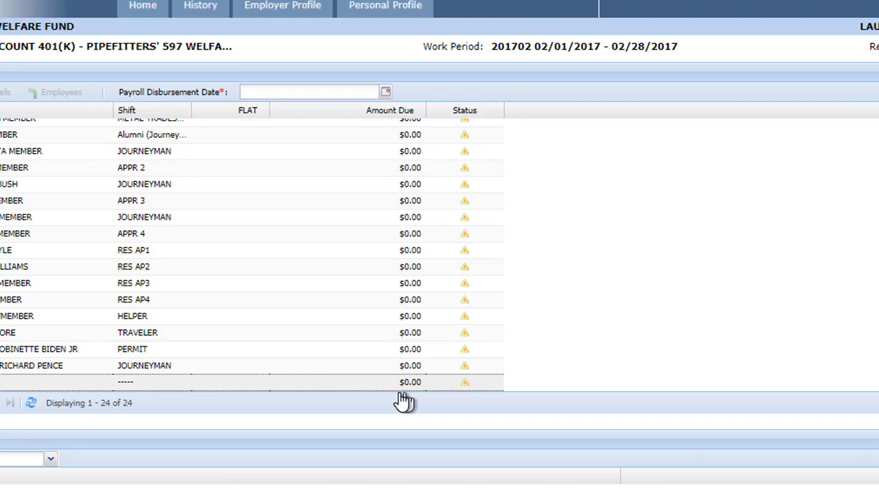
Step: Set the remittance's payroll disbursement date to 05/31/2018
left_click(385, 92)
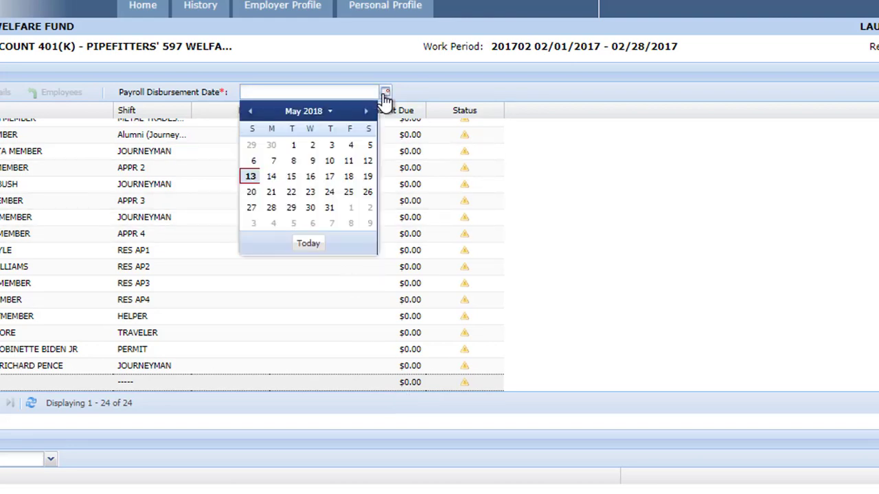
left_click(385, 94)
left_click(387, 94)
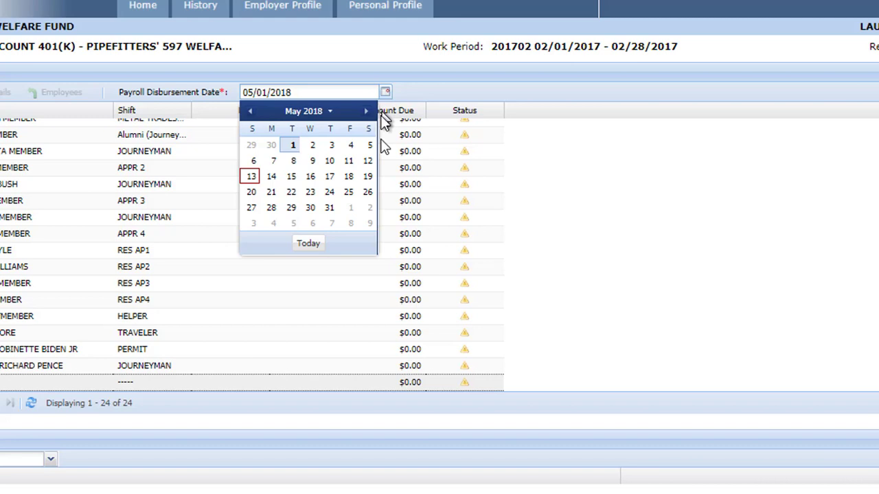
left_click(330, 207)
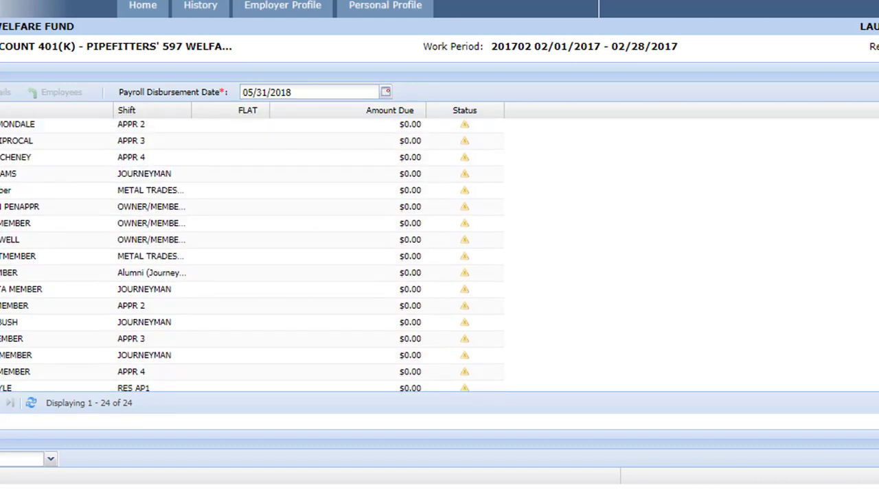
Step: Enter FLAT amounts of 60 for the first visible APPR 2 employee and 50 for the APPR 3 employee below
left_click(240, 124)
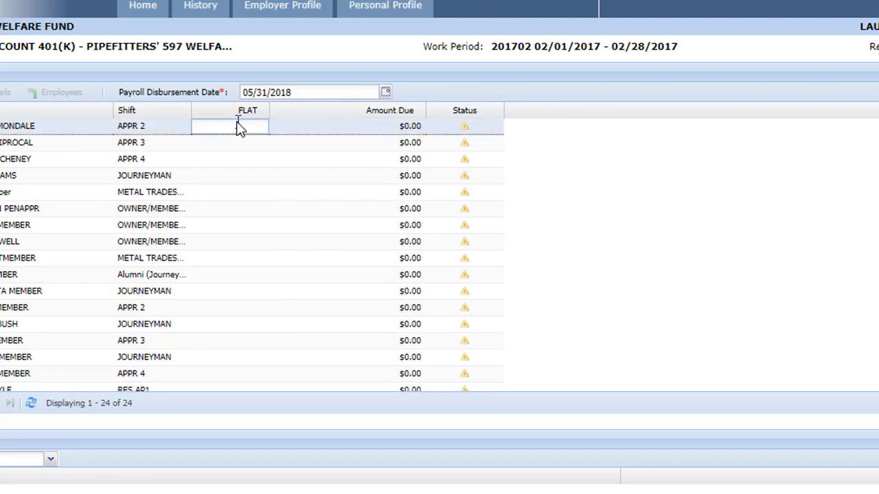
type("60")
left_click(221, 143)
type("50")
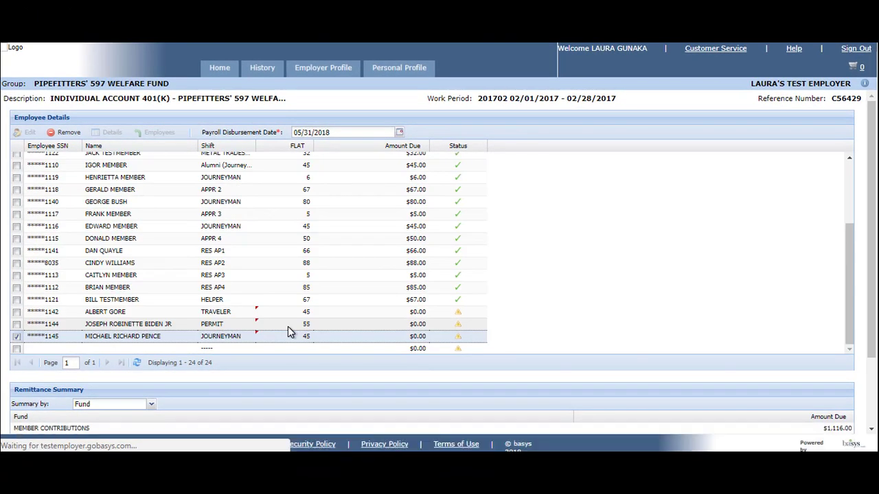
Step: Set the RES AP3 employee's FLAT amount to 45 and open the RES AP4 employee's amount for editing
left_click(304, 275)
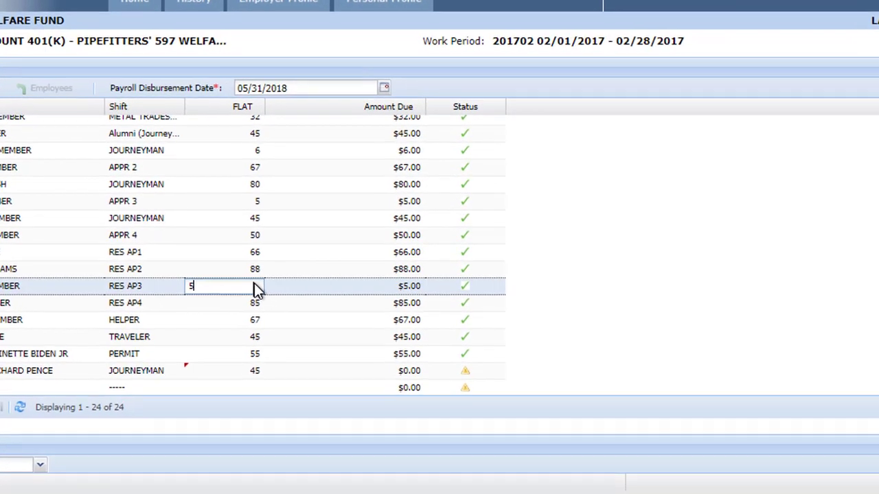
double_click(254, 284)
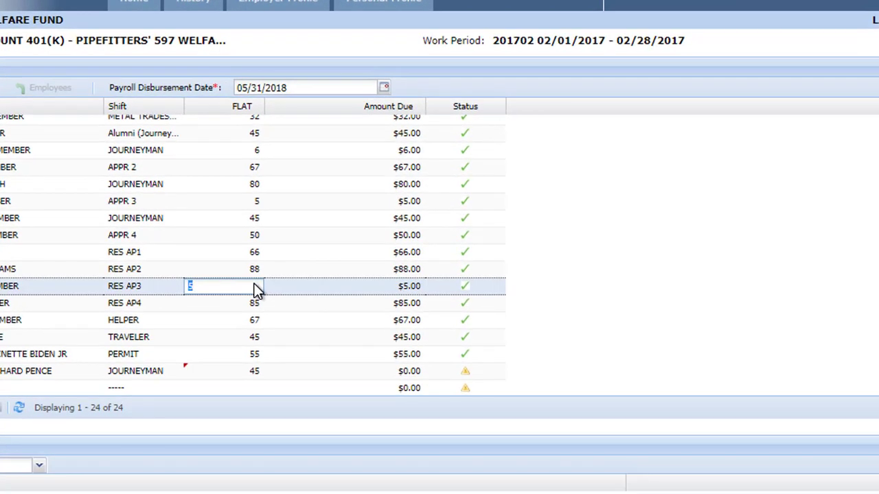
type("45")
left_click(246, 307)
double_click(246, 307)
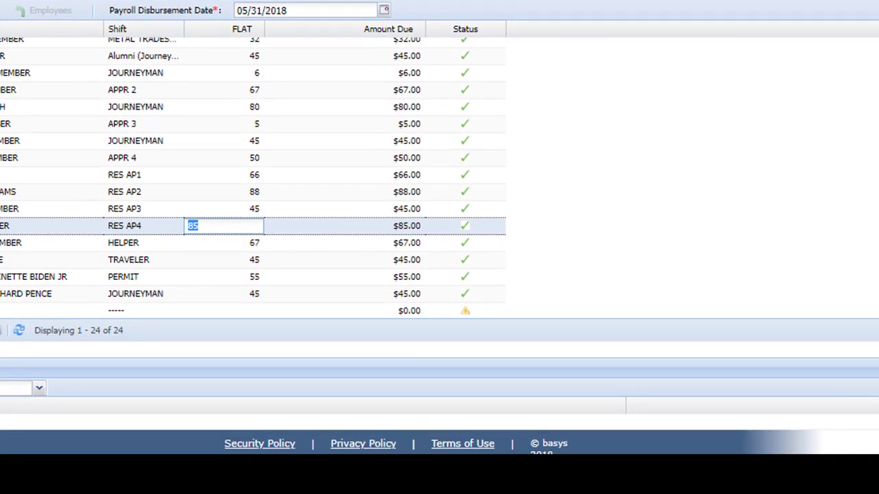
Step: Add the completed remittance to the cart, choosing to return home to complete additional remittances
scroll(440, 215, "down", 2)
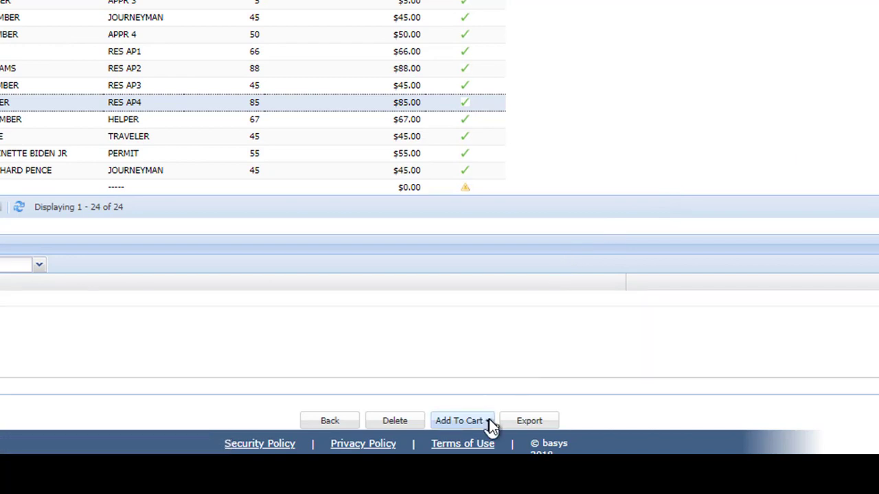
left_click(489, 420)
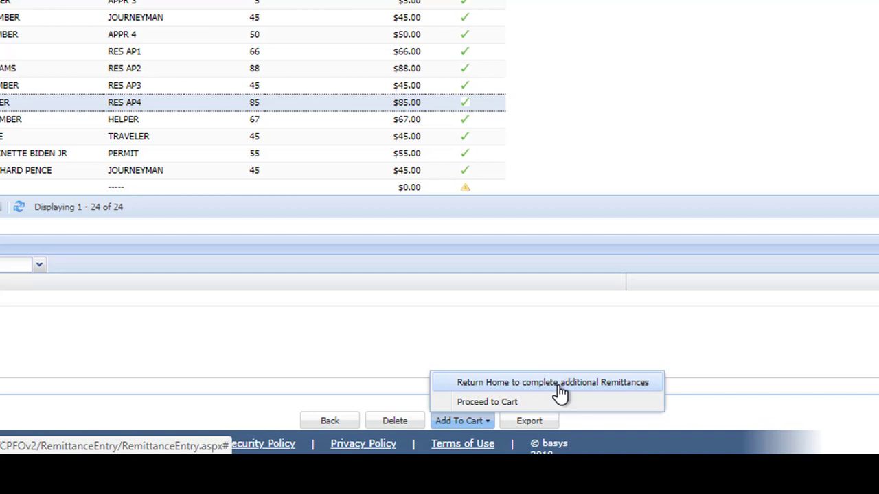
left_click(512, 384)
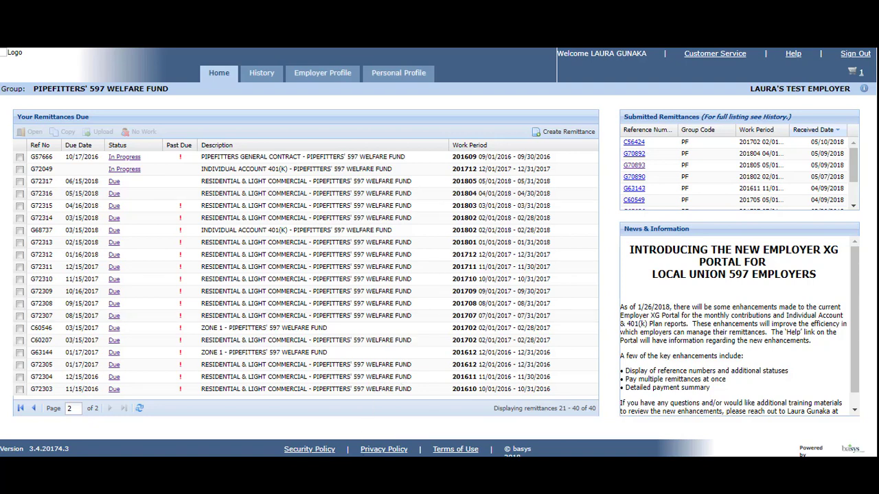
Step: Switch to the template401(k).csv worksheet in Excel and autofit the widths of columns A through F
mouse_move(328, 467)
left_click(322, 418)
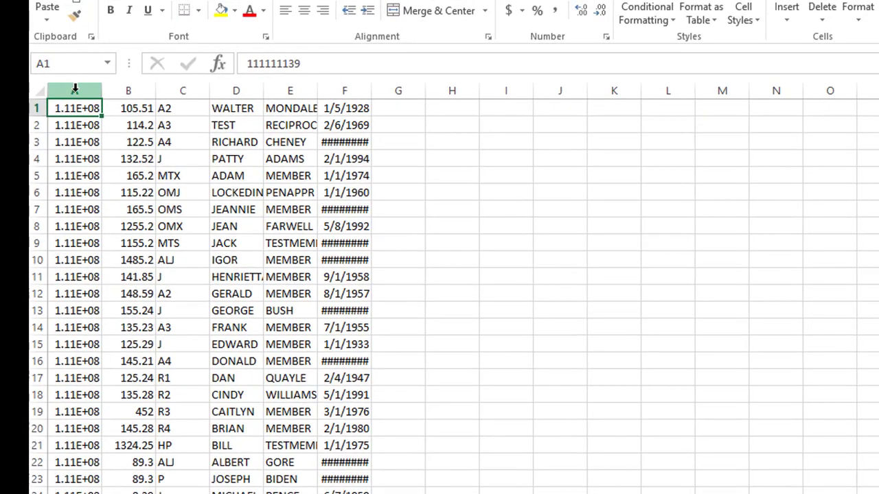
left_click_drag(74, 86, 340, 84)
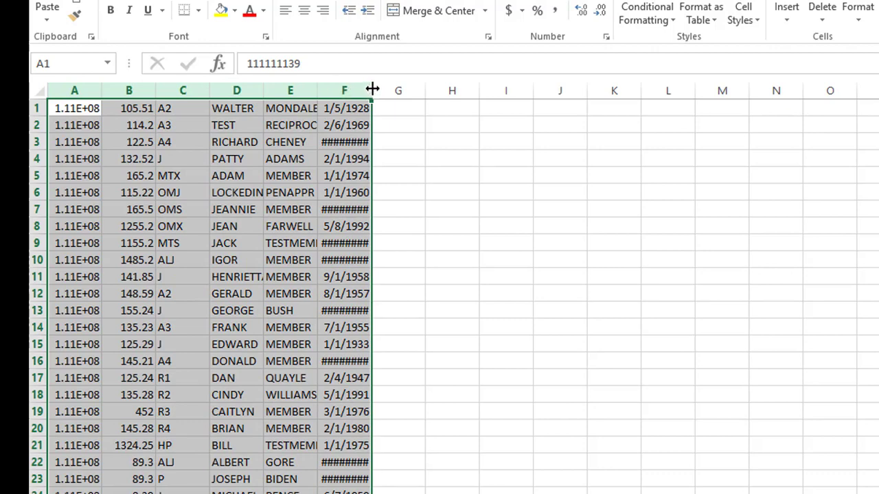
double_click(373, 88)
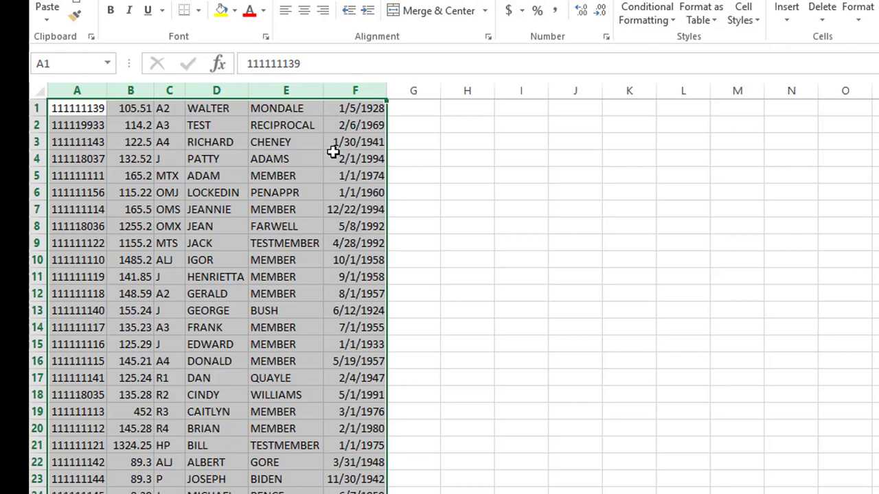
Step: Examine the template's columns A through F in turn: SSN, amount, shift code, first name, last name and birth date
left_click(78, 88)
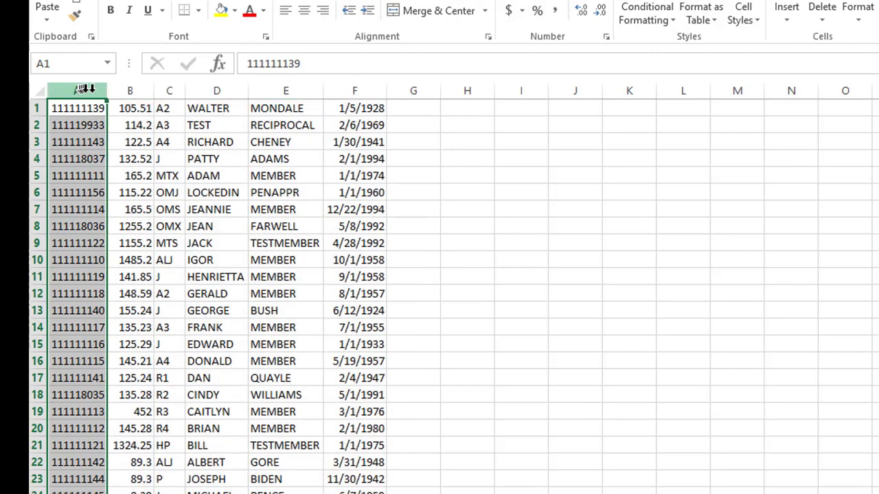
left_click(129, 93)
left_click(102, 91)
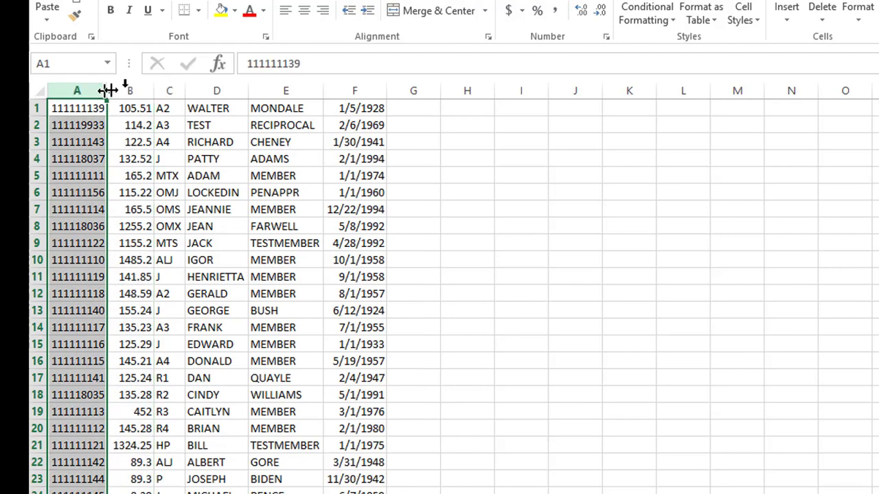
left_click(129, 92)
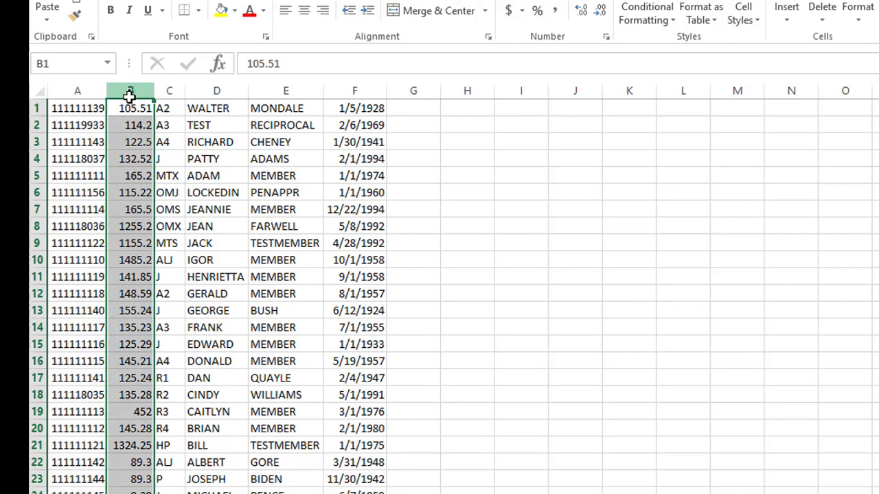
left_click(170, 93)
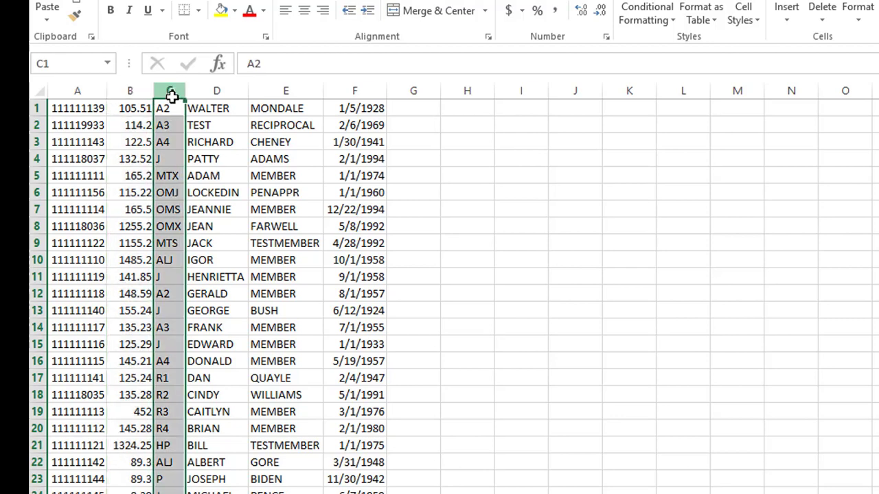
left_click(207, 92)
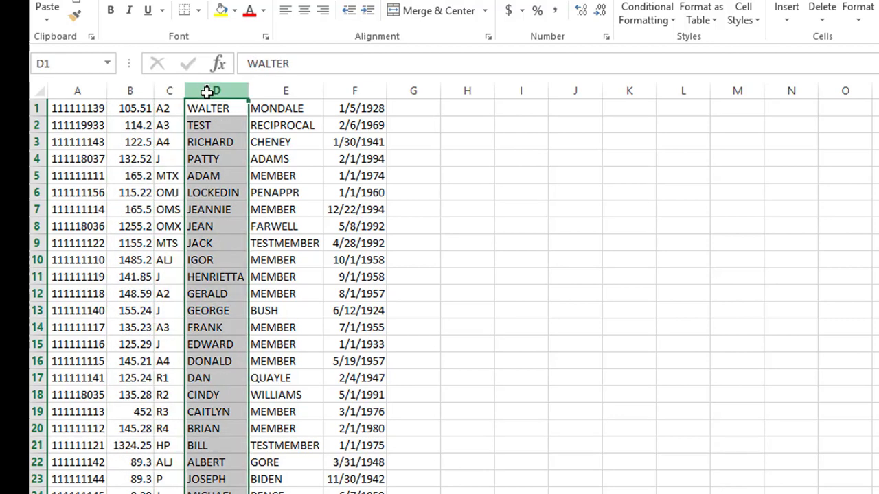
left_click(279, 91)
left_click(350, 92)
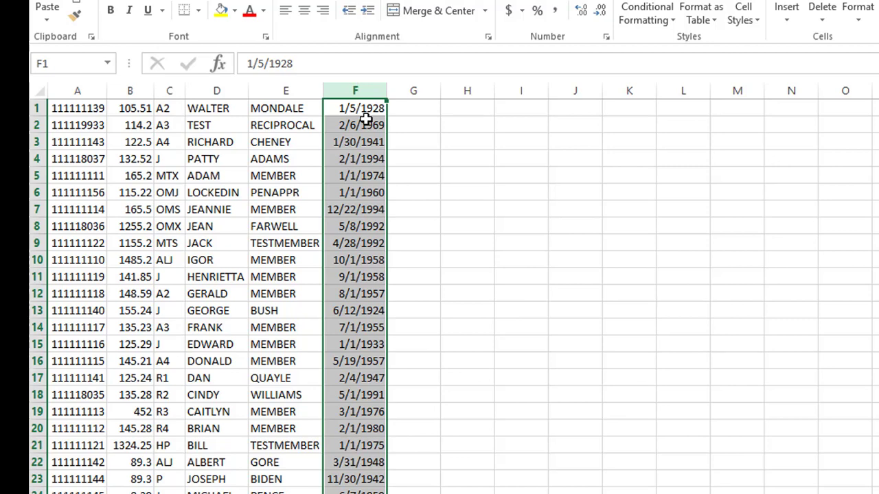
Step: Save the sheet as comma-delimited template401(k).csv in the Online Basys Data Project folder, keeping the CSV format, and close it without saving again
left_click(47, 0)
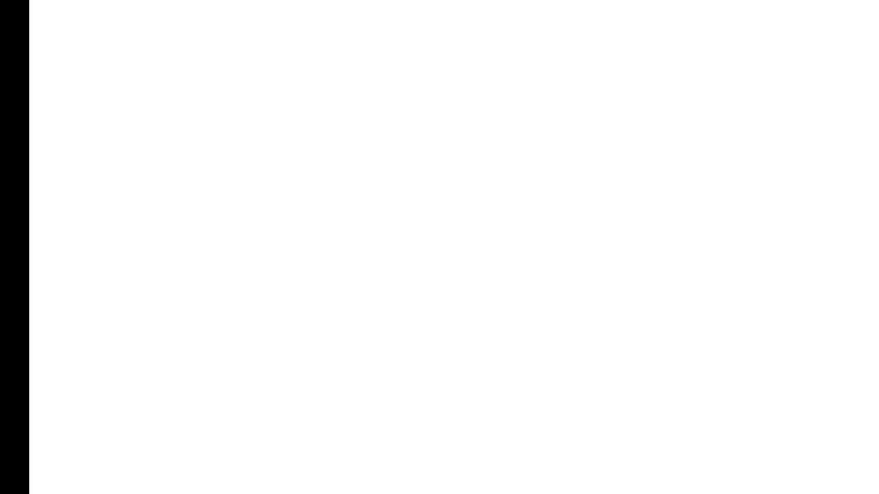
left_click(73, 126)
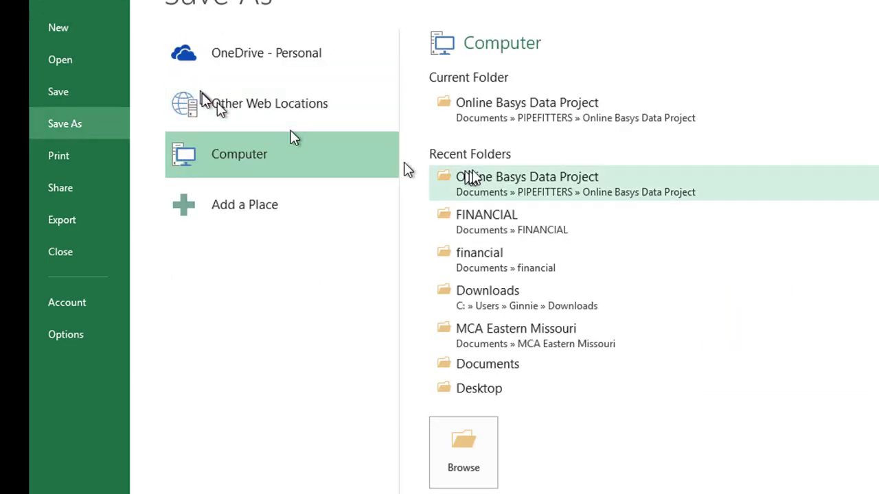
left_click(508, 104)
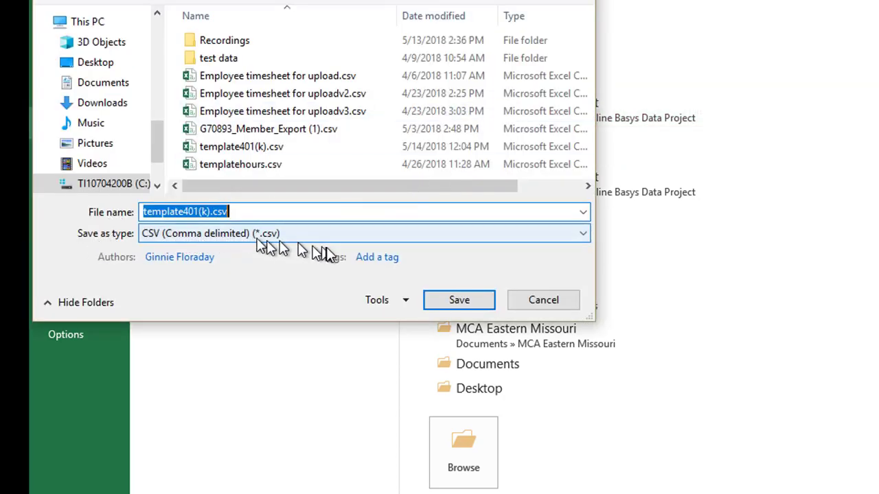
left_click(454, 304)
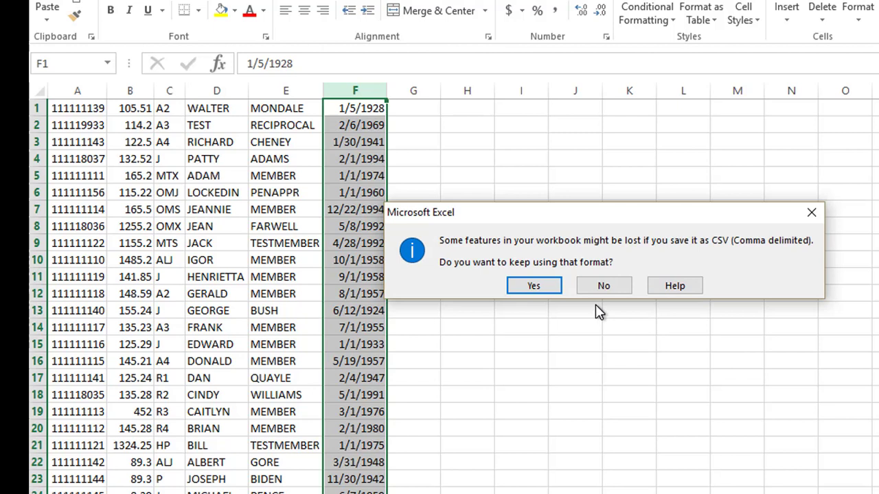
left_click(530, 286)
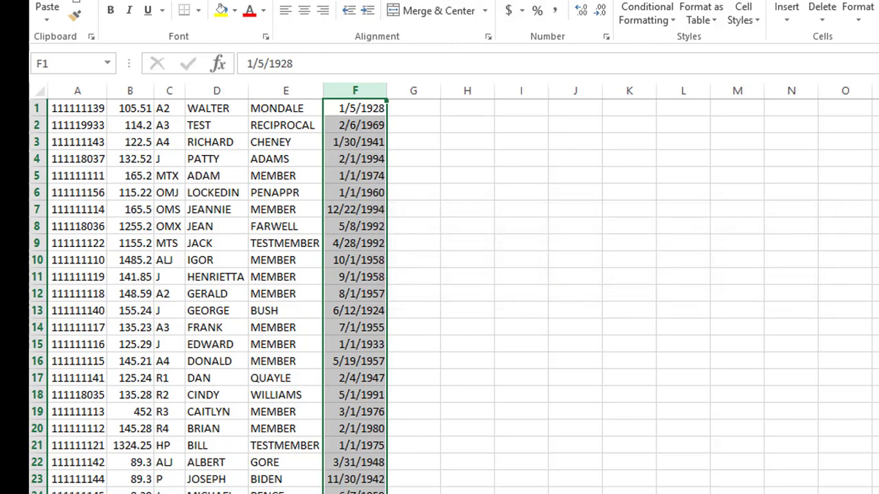
key("alt+F4")
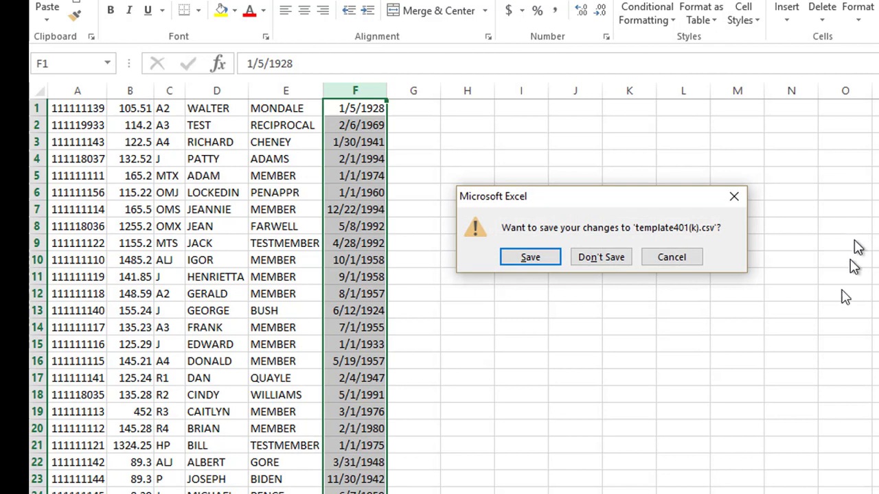
left_click(590, 259)
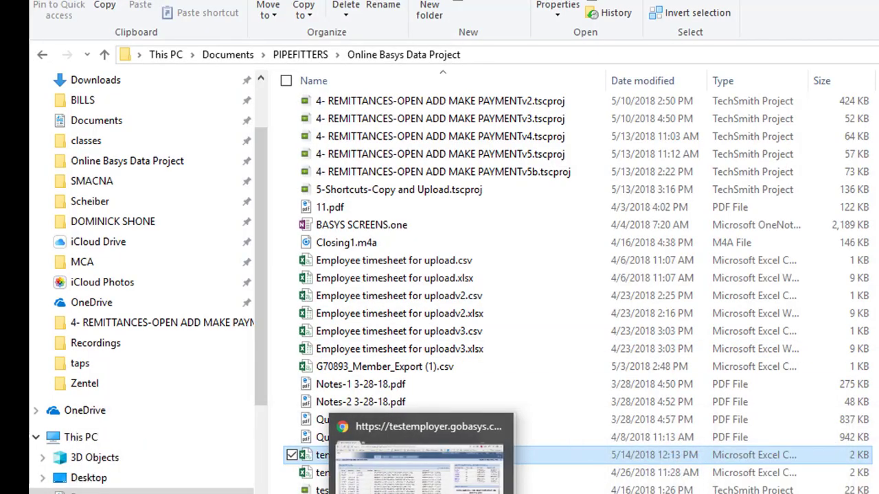
Step: Switch to the employer portal in Chrome and start a file upload for the Individual Account 401(K) remittance for work period 201802
left_click(421, 493)
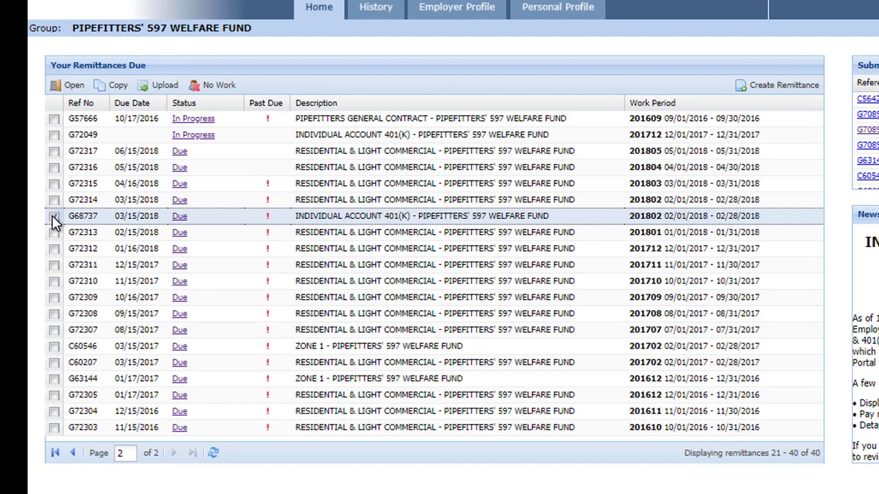
left_click(54, 216)
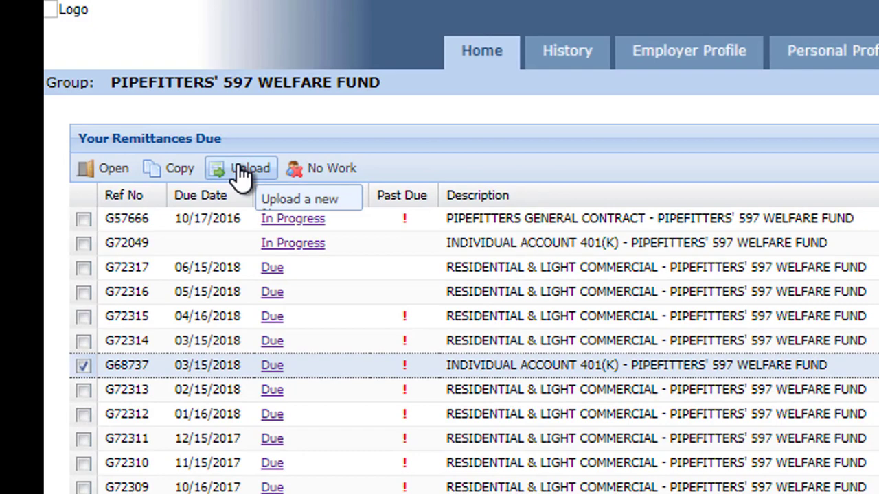
left_click(242, 171)
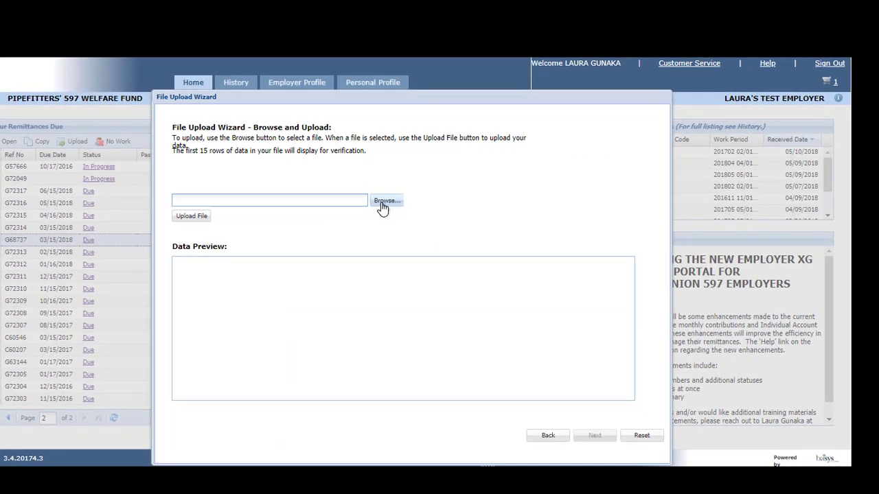
Step: Upload template401(k).csv in the File Upload Wizard and continue from the data preview to the remittance's employee details
left_click(382, 206)
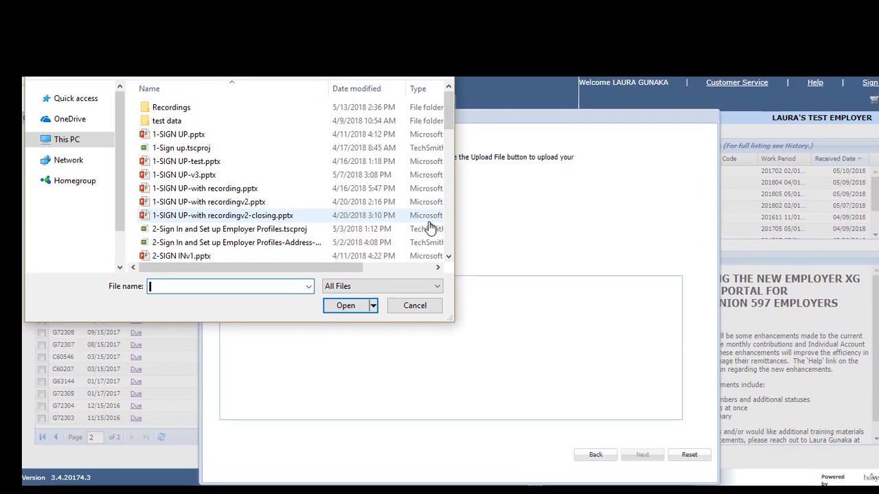
left_click_drag(448, 115, 459, 242)
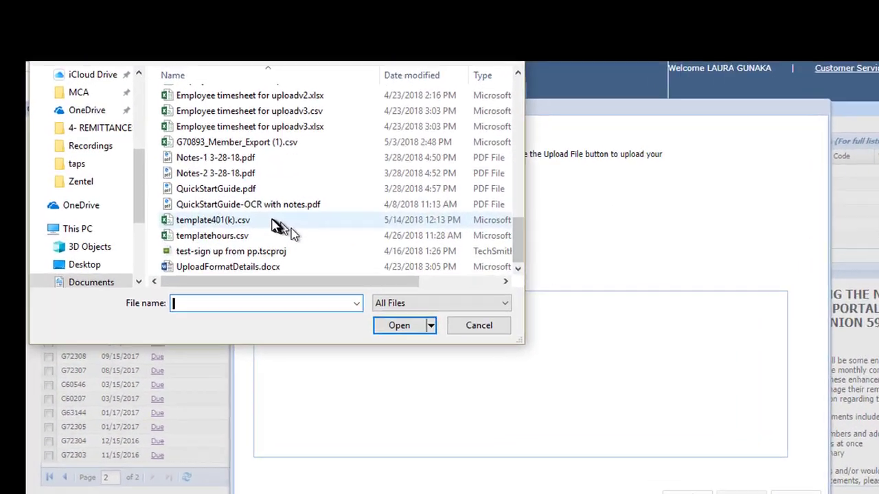
left_click(281, 221)
left_click(398, 325)
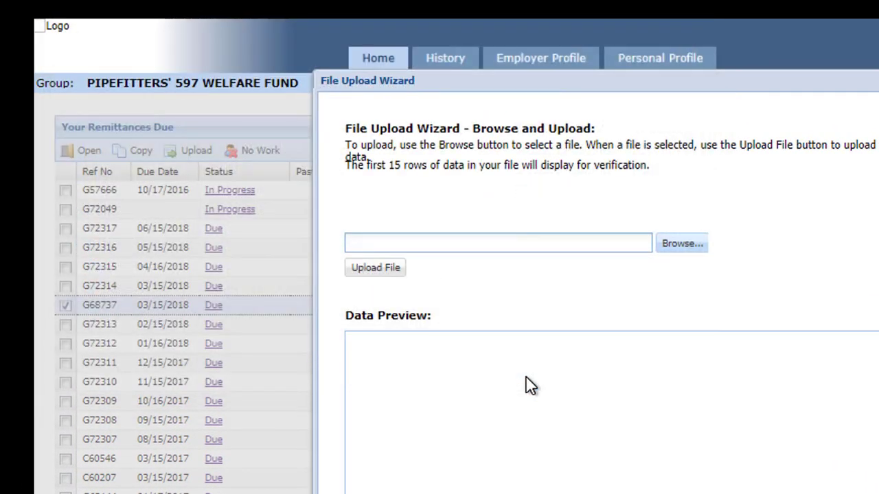
left_click(371, 272)
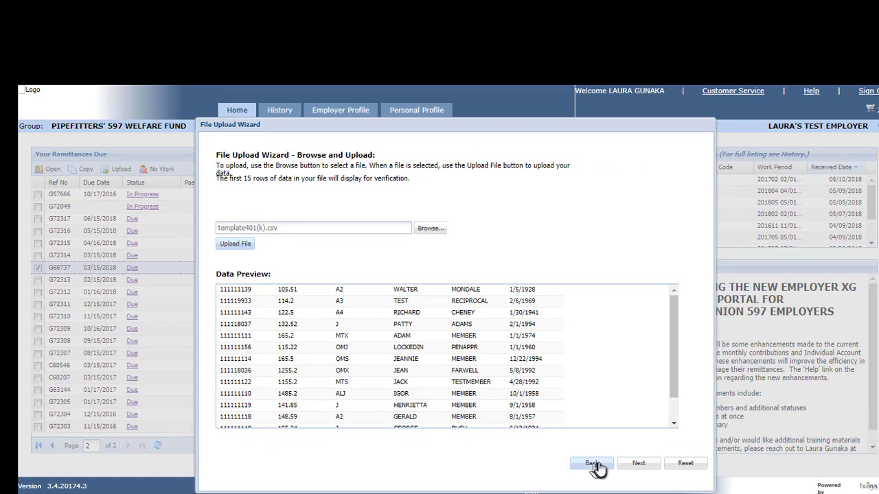
left_click(639, 464)
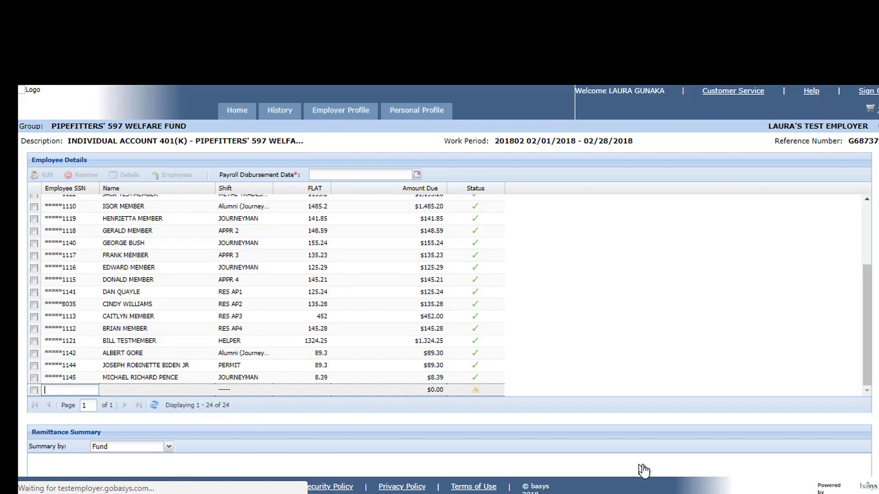
Step: Set the Payroll Disbursement Date of the uploaded remittance to 02/28/2018
left_click(417, 175)
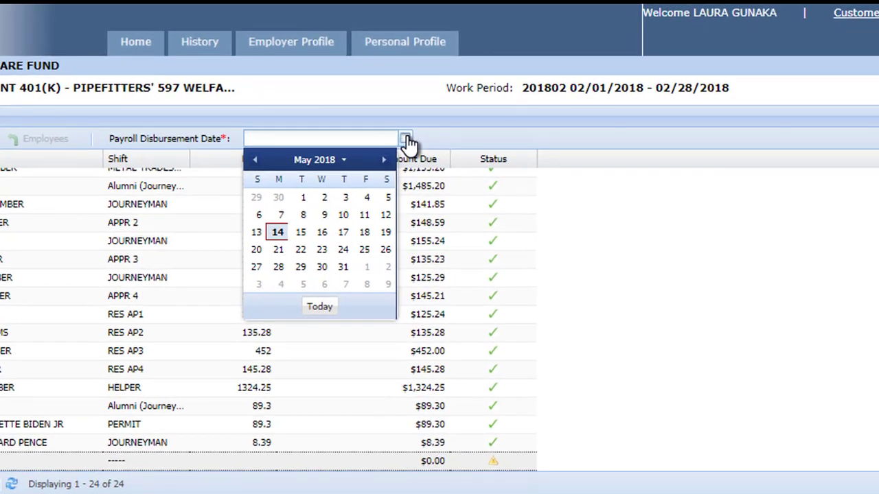
left_click(255, 160)
left_click(254, 160)
left_click(254, 159)
left_click(322, 267)
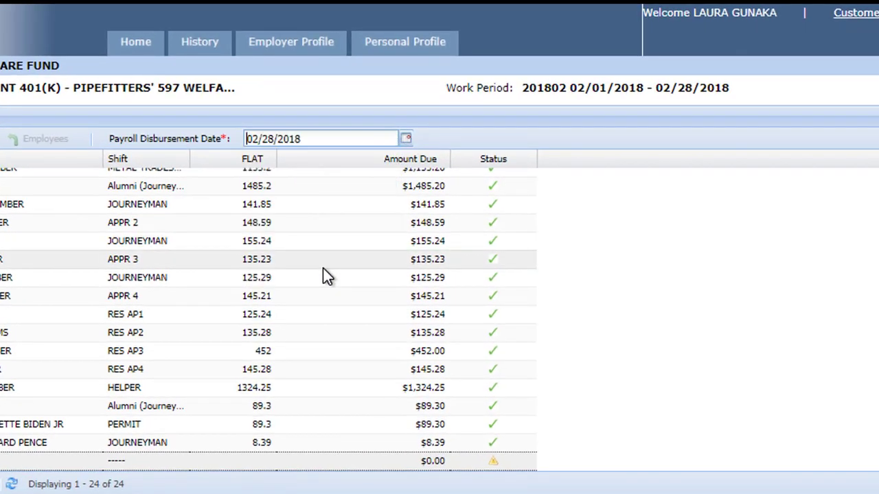
Step: Add the uploaded 201802 remittance to the cart, returning home for additional remittances, and view the cart's payment summary
scroll(322, 268, "down", 3)
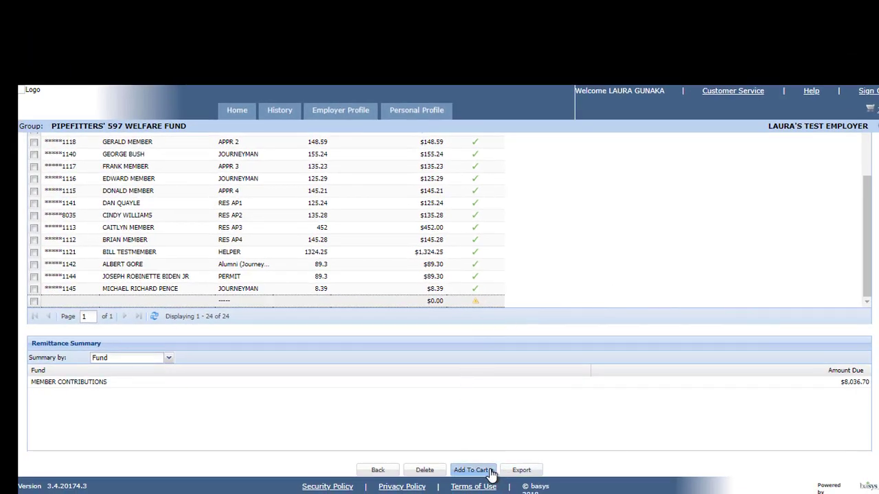
left_click(490, 473)
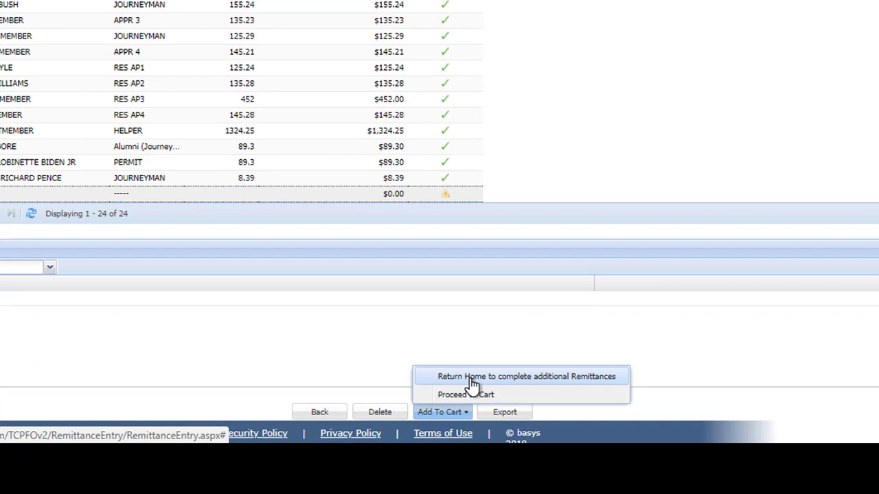
left_click(472, 379)
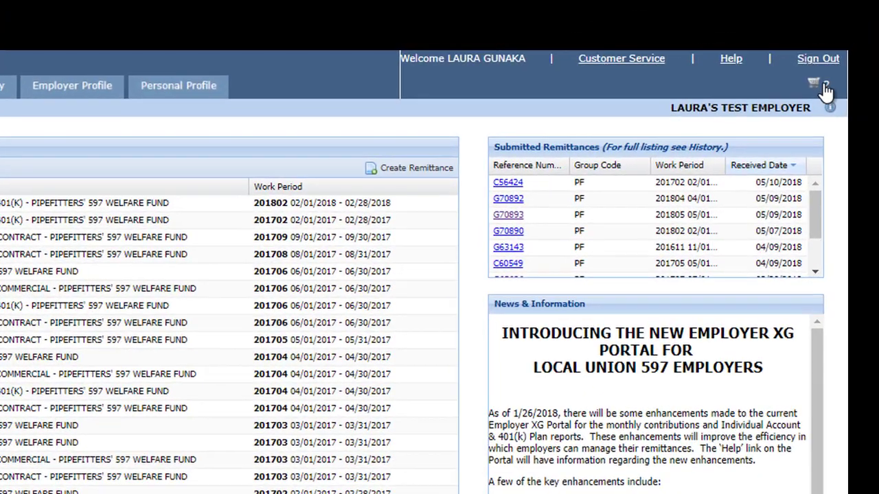
mouse_move(862, 40)
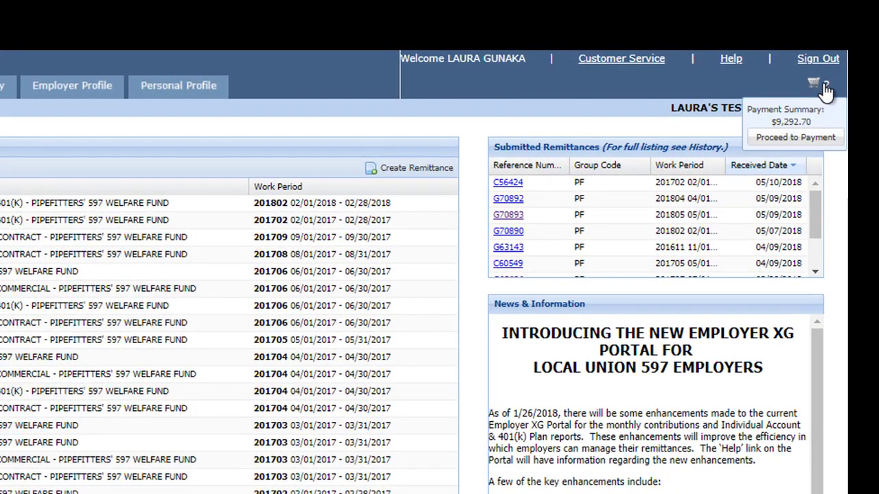